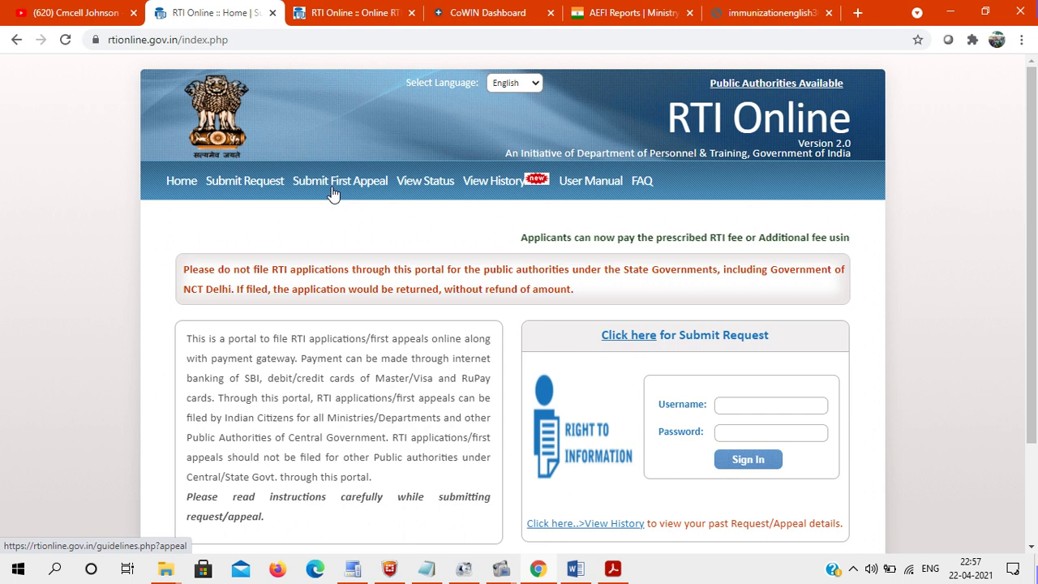
- Open the first appeal guidelines, confirm having read them, and proceed to the appeal form
left_click(333, 184)
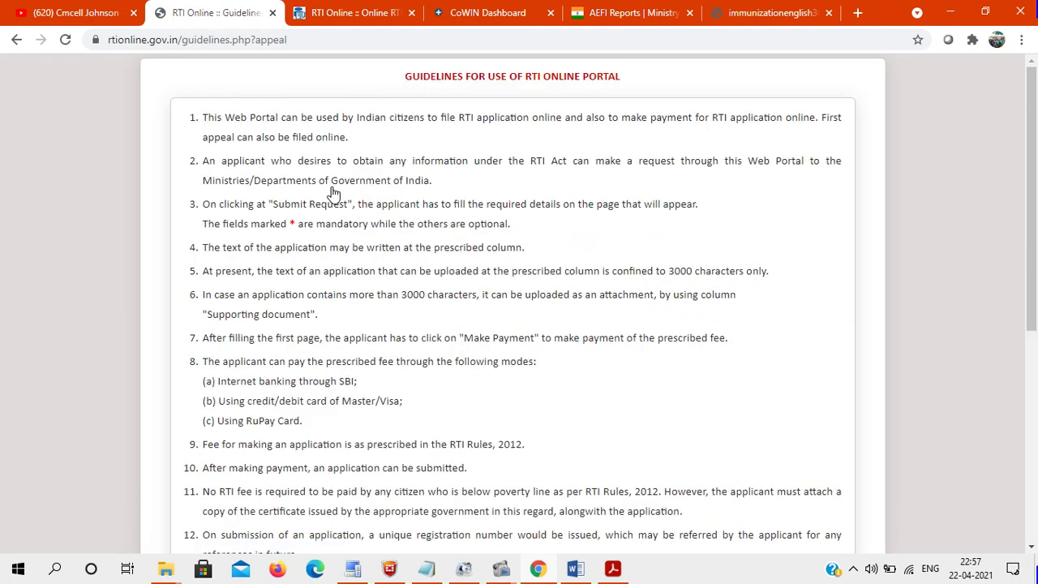
left_click_drag(1035, 127, 1033, 350)
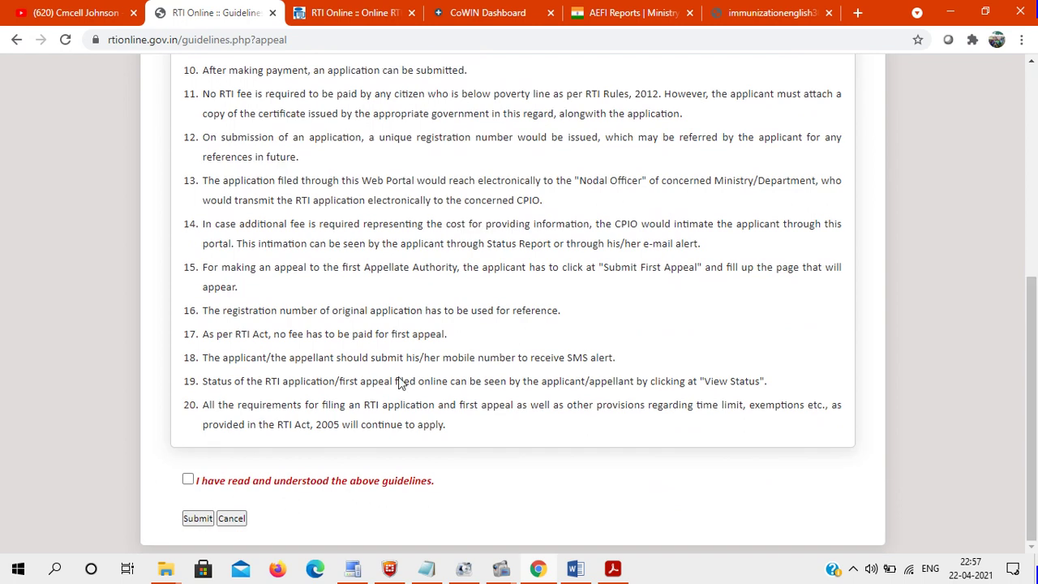
left_click(189, 481)
left_click(198, 519)
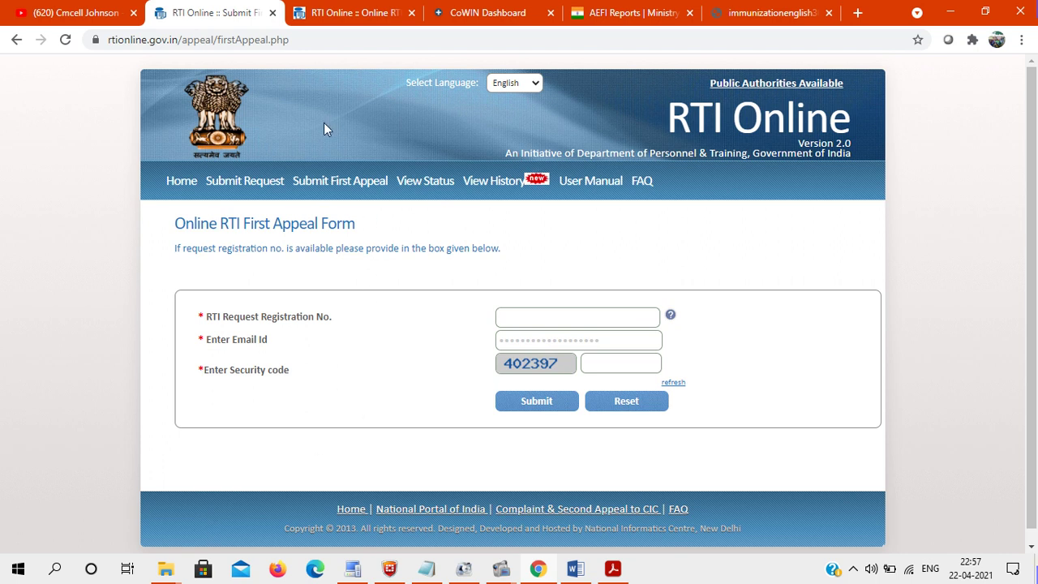
- Copy the original request's registration number from its status page into the Registration Number field
left_click(369, 12)
left_click(640, 159)
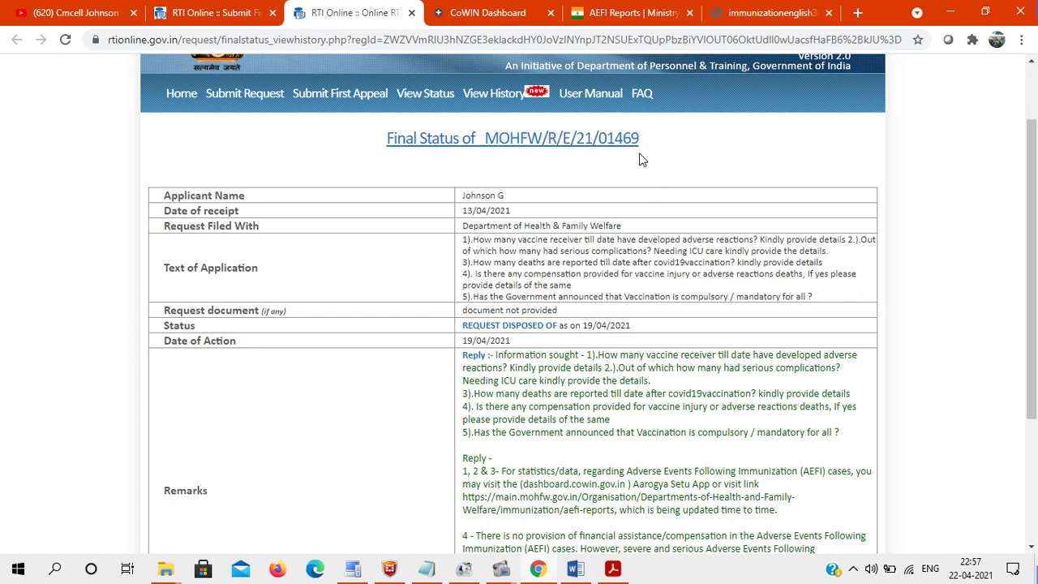
left_click_drag(486, 138, 665, 148)
key("ctrl+c")
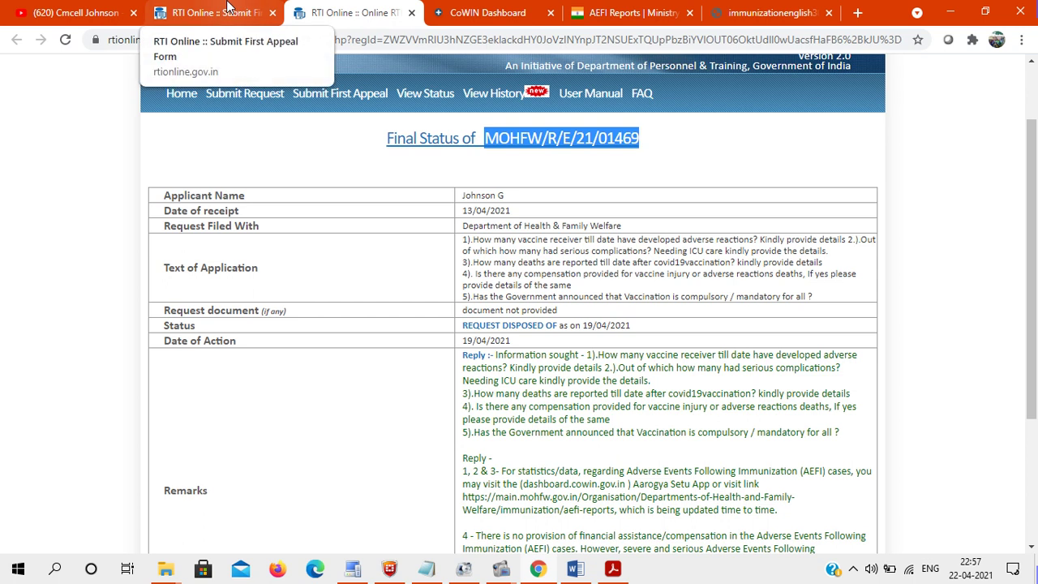
left_click(227, 9)
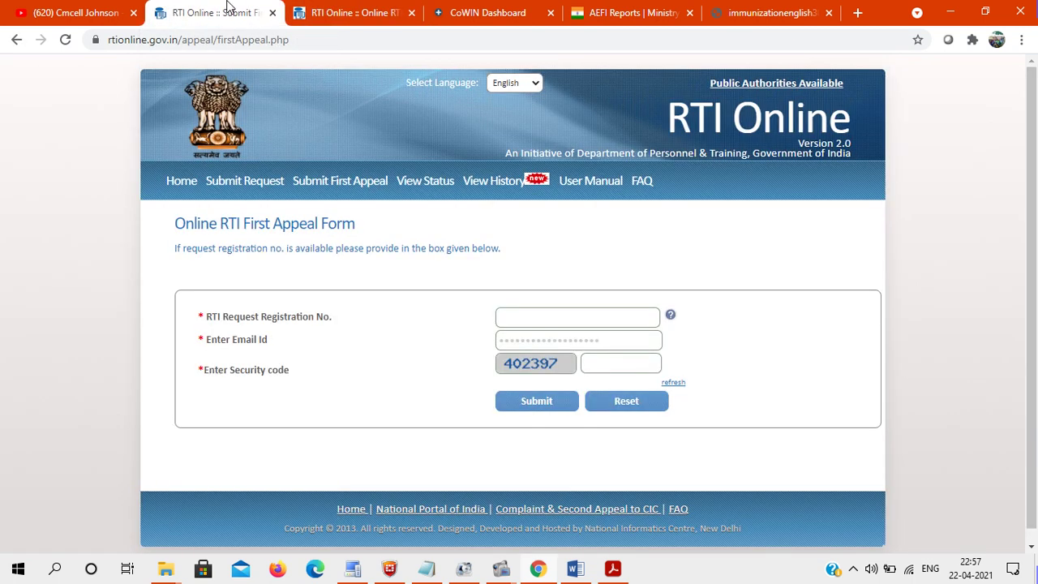
left_click(522, 319)
key("ctrl+v")
left_click(531, 339)
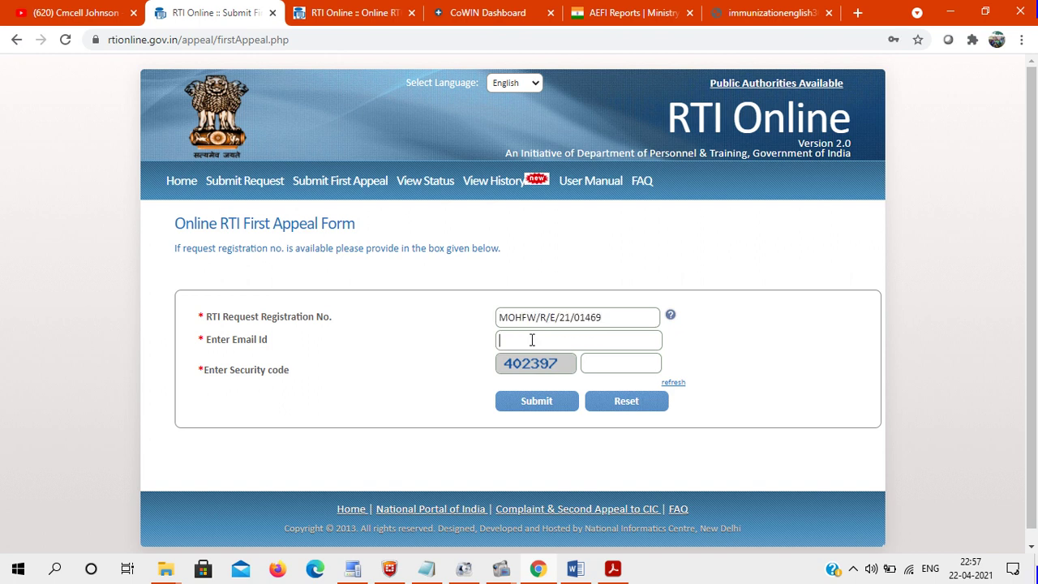
type("••••••••••••")
type("•")
left_click(605, 367)
type("402397")
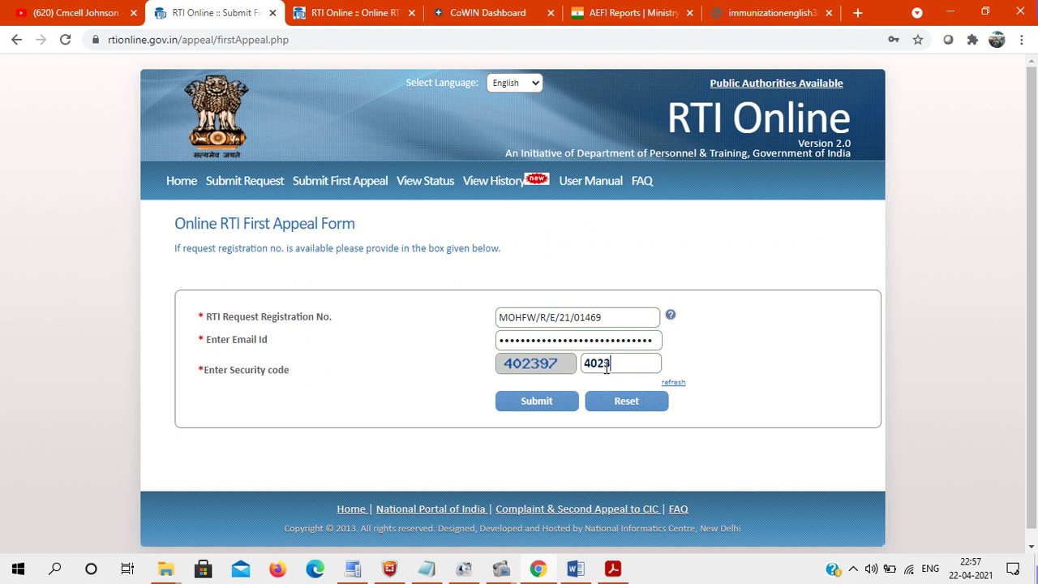
left_click(556, 402)
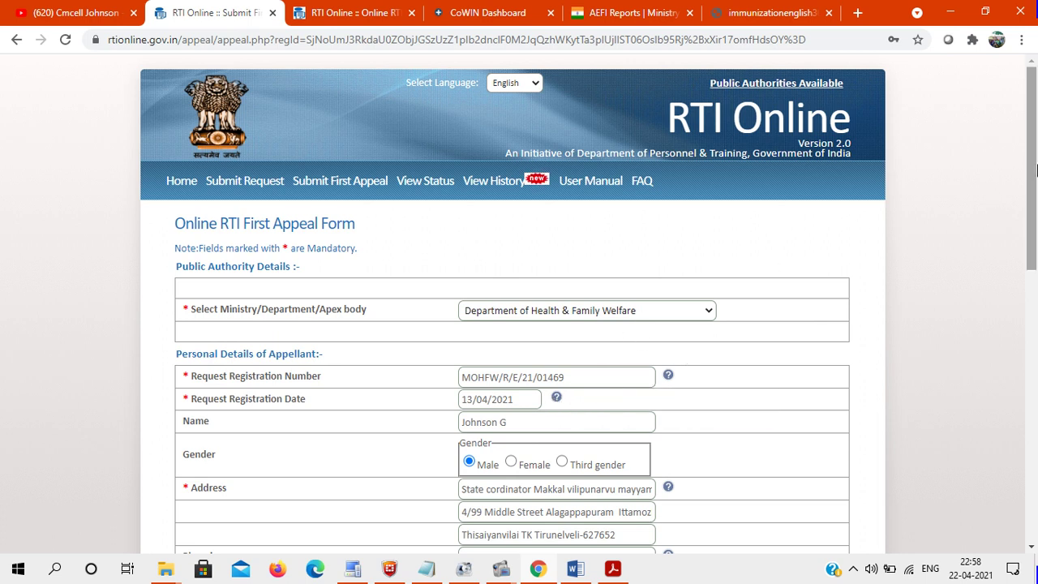
- Choose 'Provided Incomplete,Misleading or False Information' as the Ground For Appeal
left_click_drag(1034, 170, 1035, 442)
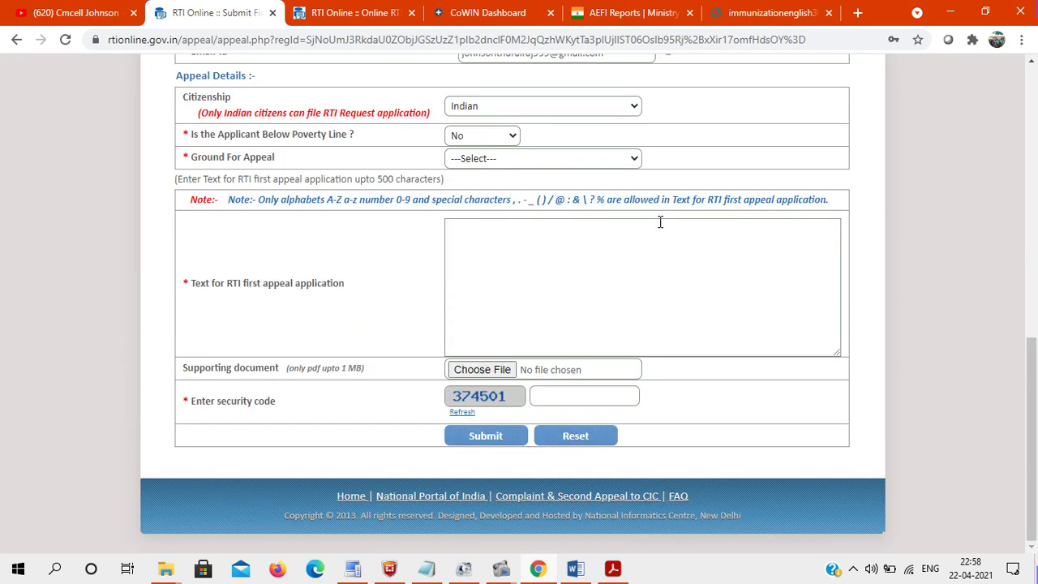
left_click(508, 159)
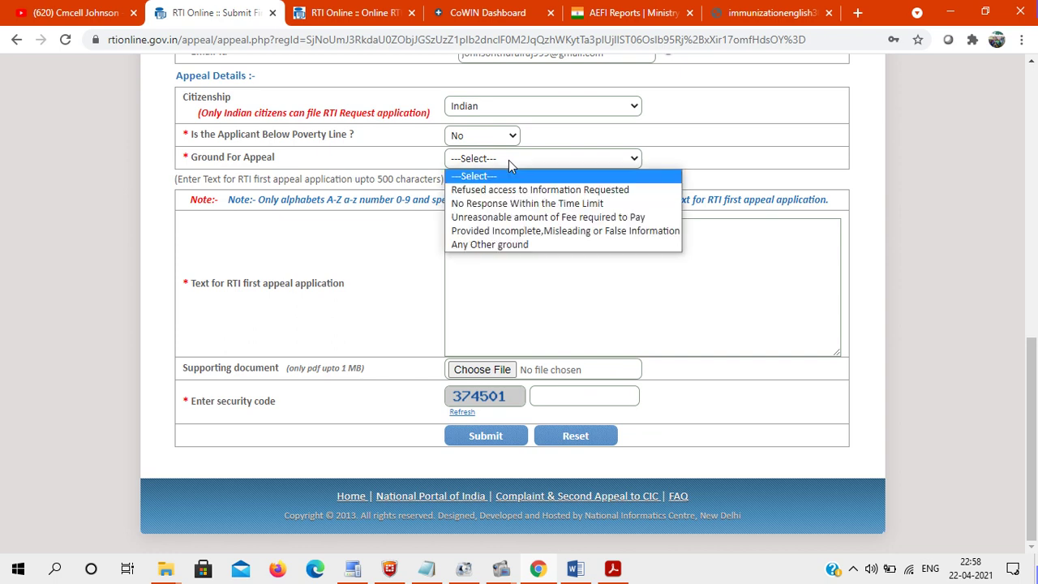
left_click(516, 232)
- Return to the original request's final status page to review the department's reply in Remarks
left_click(353, 12)
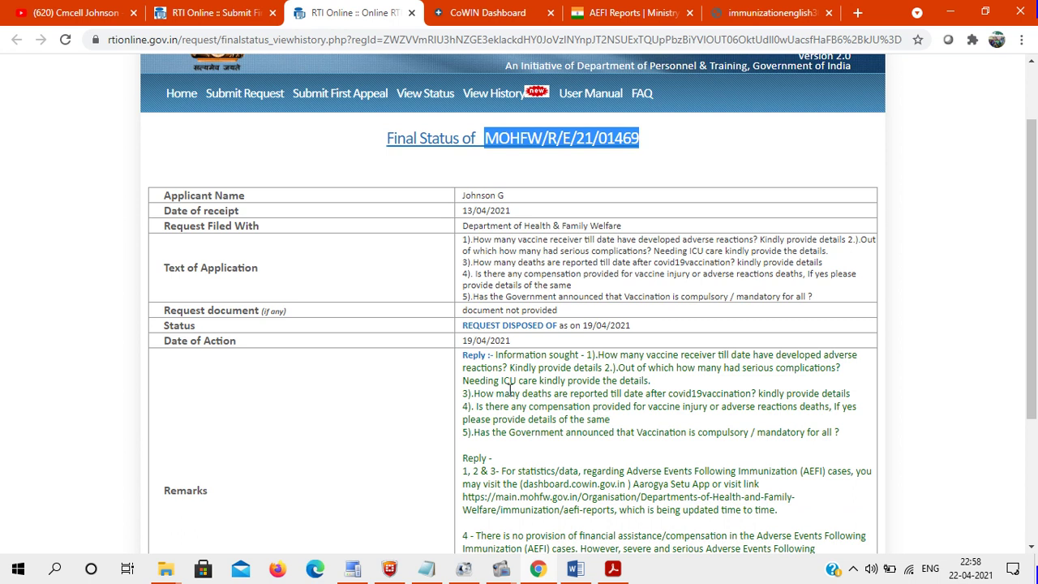
left_click_drag(503, 394, 625, 405)
left_click(629, 405)
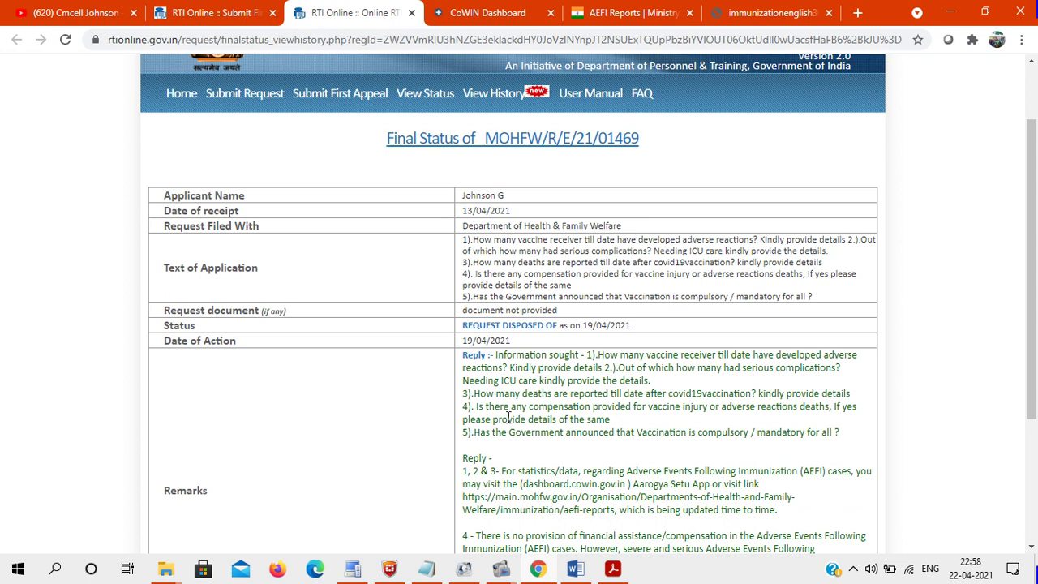
left_click(479, 11)
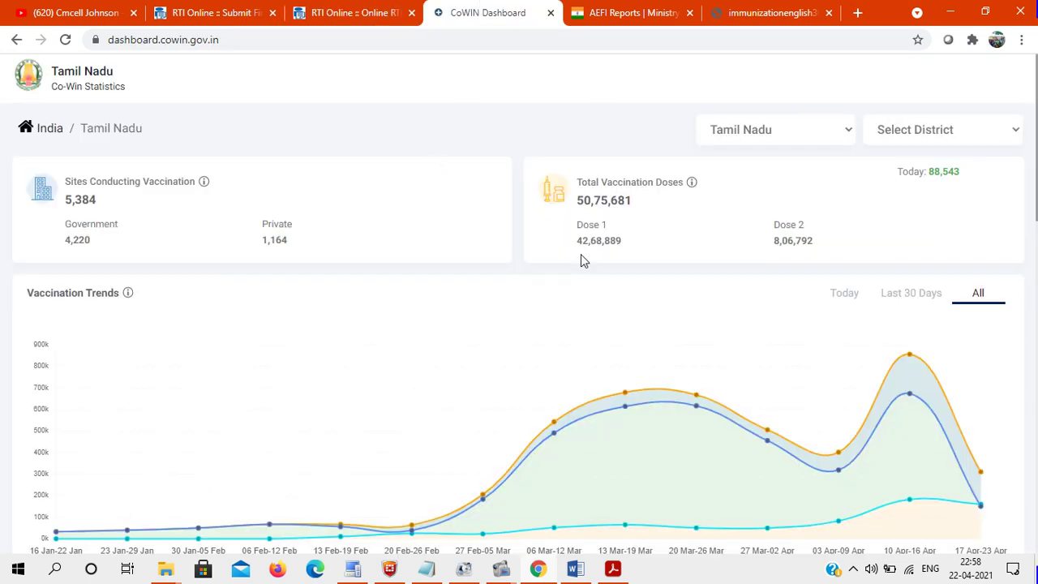
left_click_drag(1036, 186, 1036, 405)
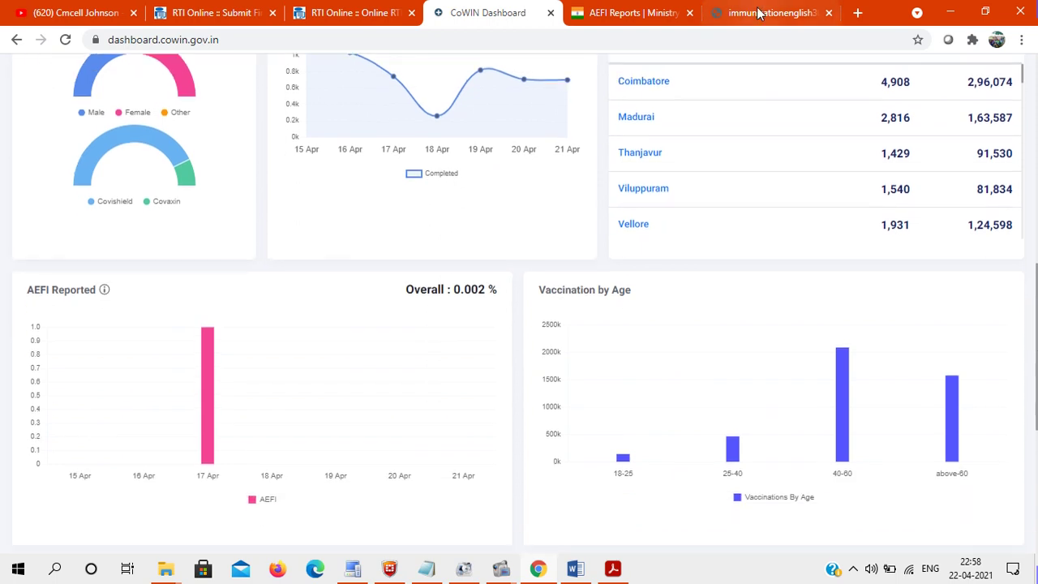
left_click(632, 11)
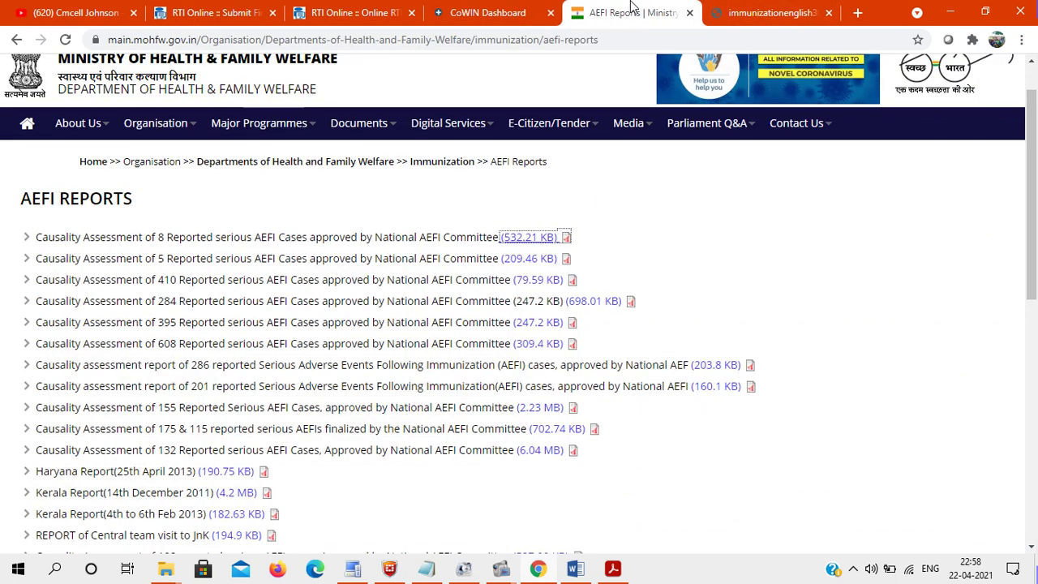
left_click(754, 12)
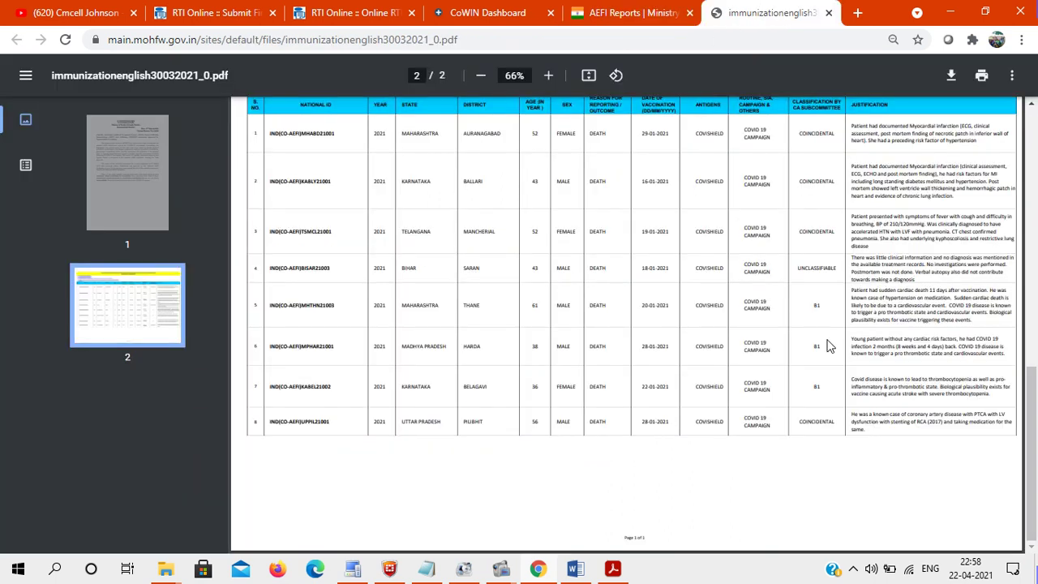
scroll(1035, 333, "up", 10)
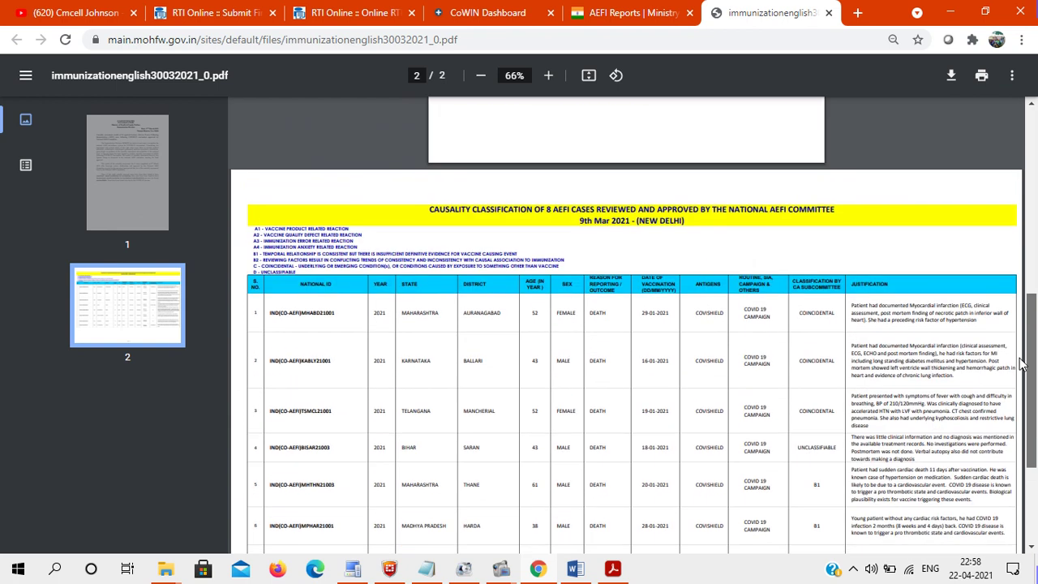
scroll(997, 213, "up", 2)
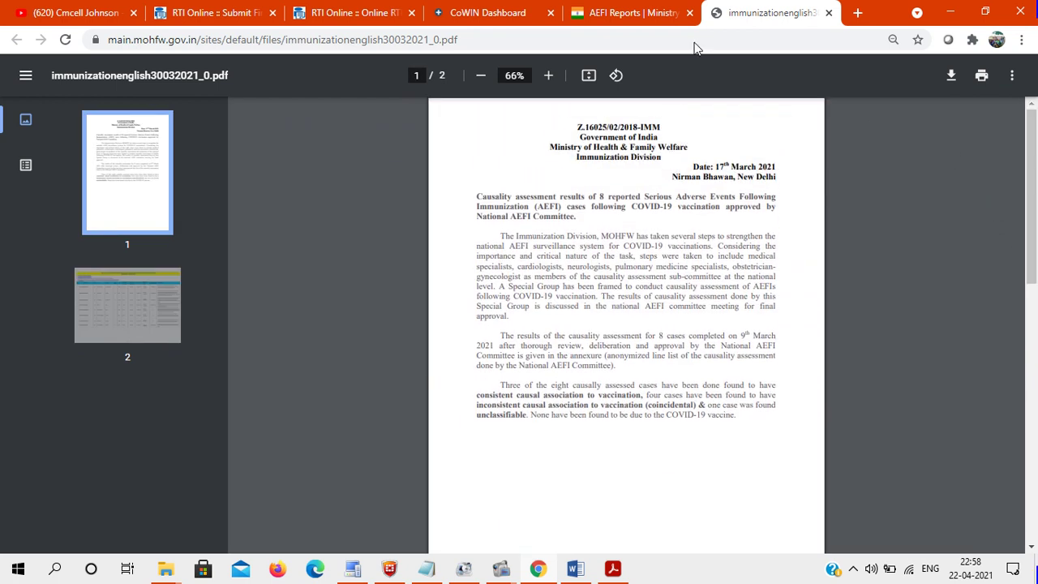
- Copy questions 2 and 3 from the reply's Remarks on the final status page
left_click(361, 9)
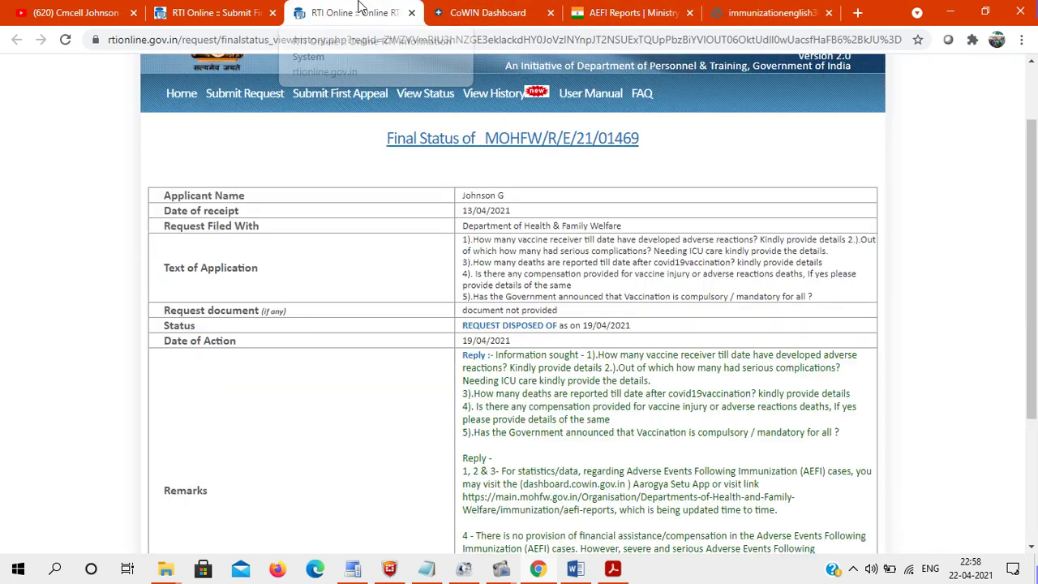
left_click(229, 8)
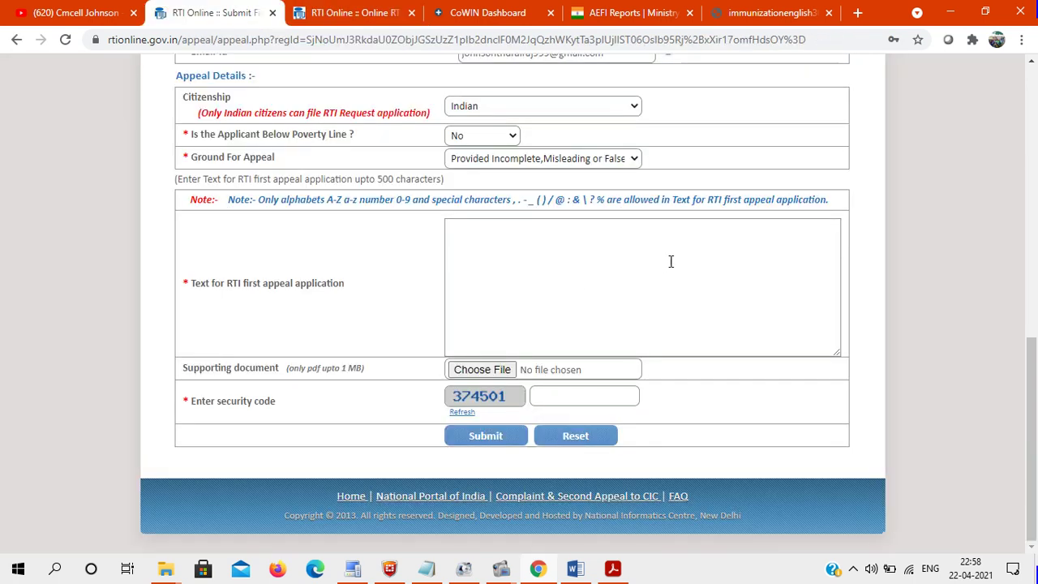
left_click(361, 12)
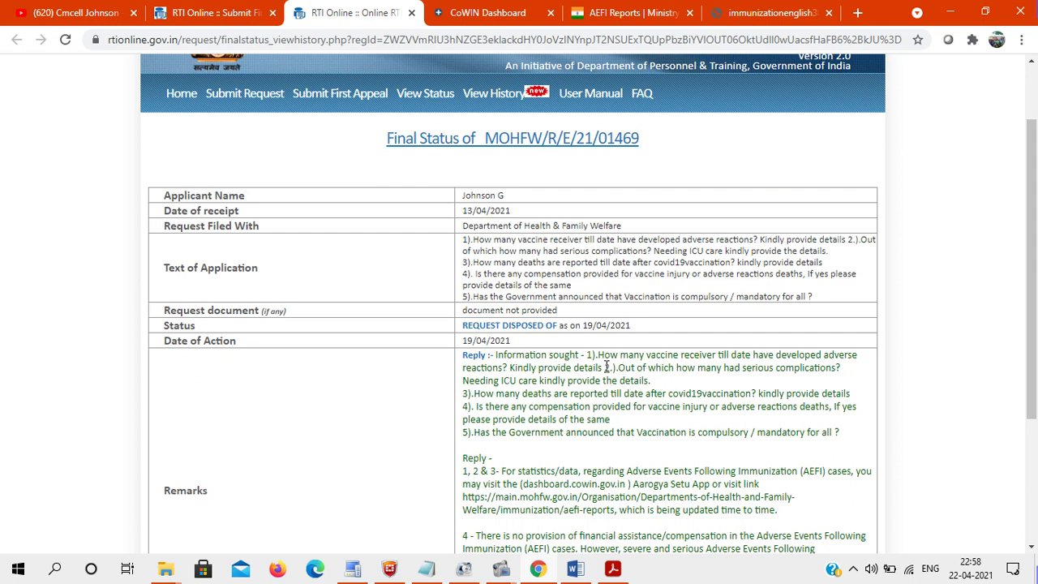
left_click_drag(605, 367, 870, 395)
key("ctrl+c")
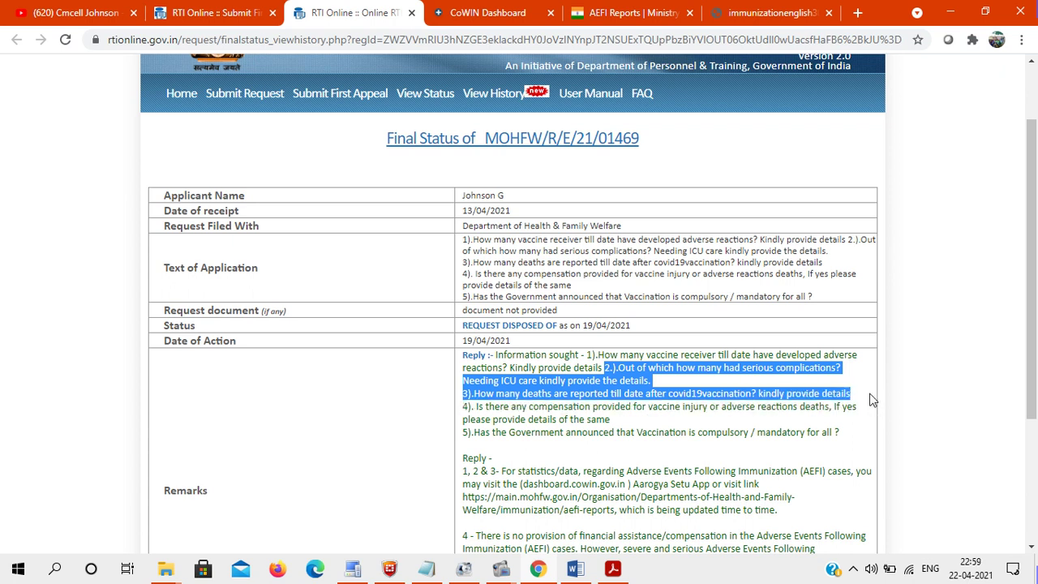
left_click(255, 10)
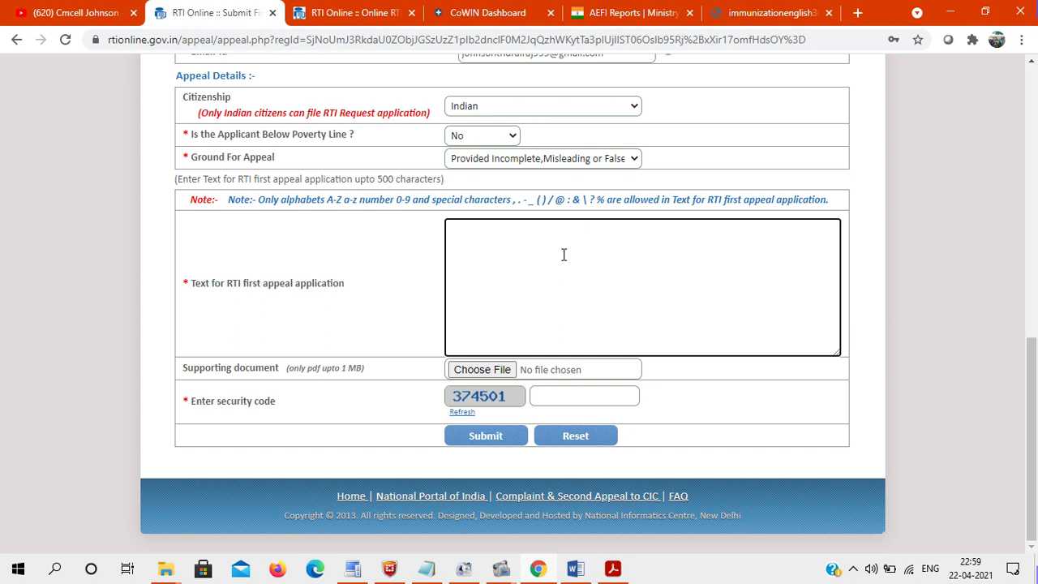
- Type 'Sir,' and a line saying the two questions were not received correctly, fixing typos
type("Sir,")
key("Return")
type("Below two question")
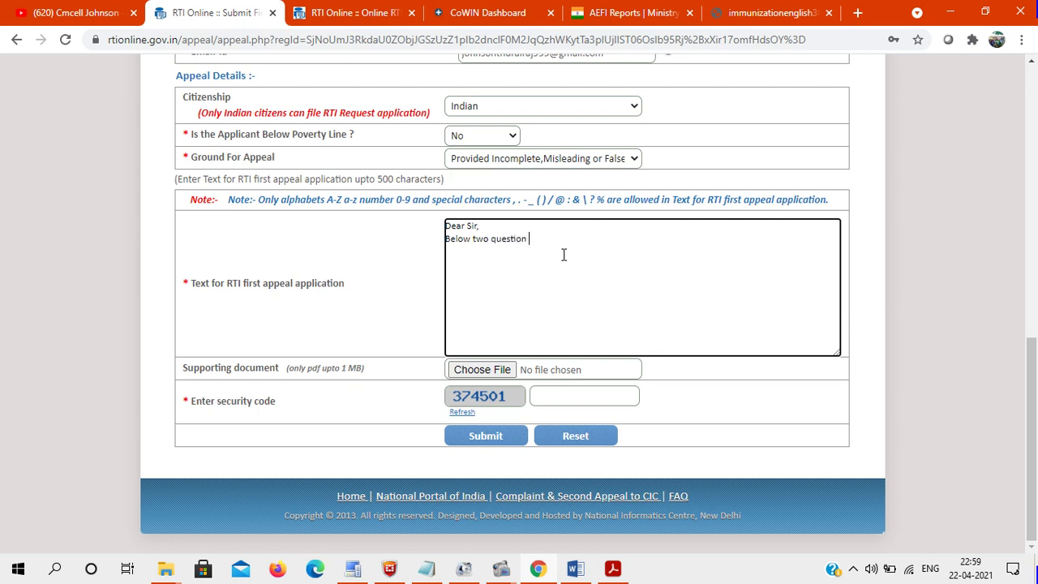
type(" iam")
key("BackSpace")
key("BackSpace")
key("BackSpace")
type("ecived correct d")
type("eat")
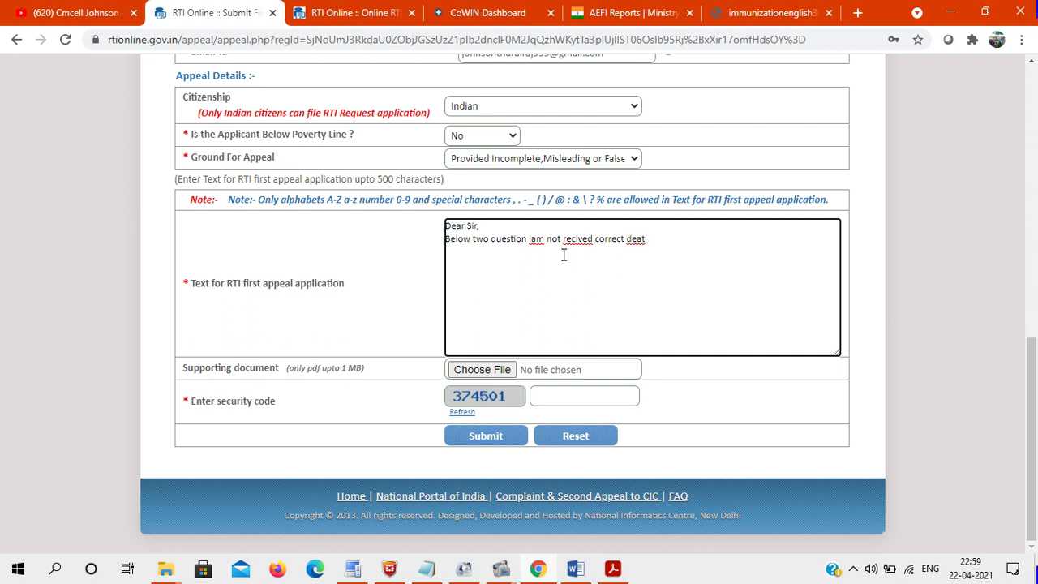
key("BackSpace")
key("BackSpace")
type("tails")
left_click(533, 240)
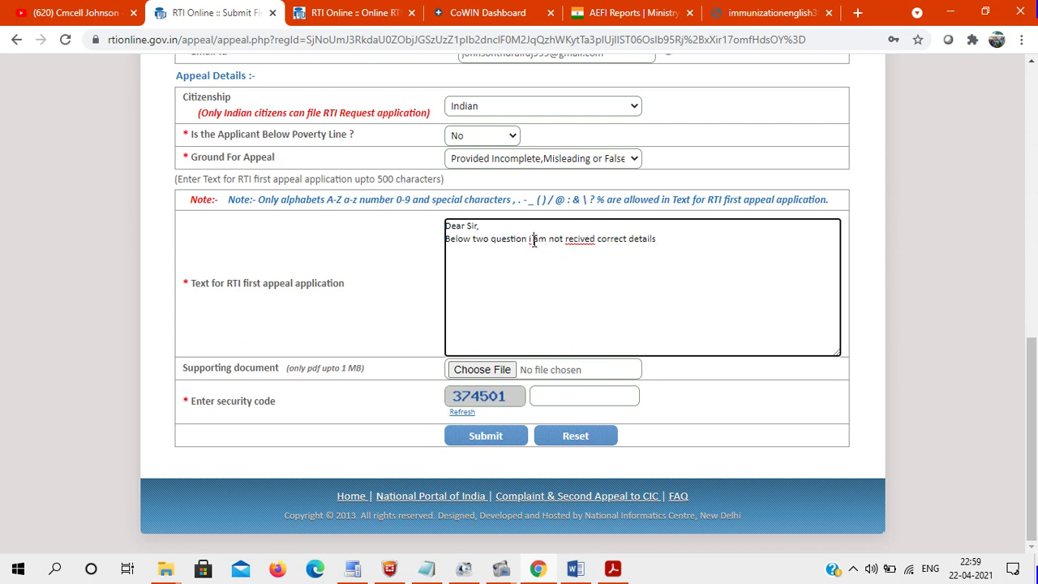
right_click(579, 239)
left_click(621, 249)
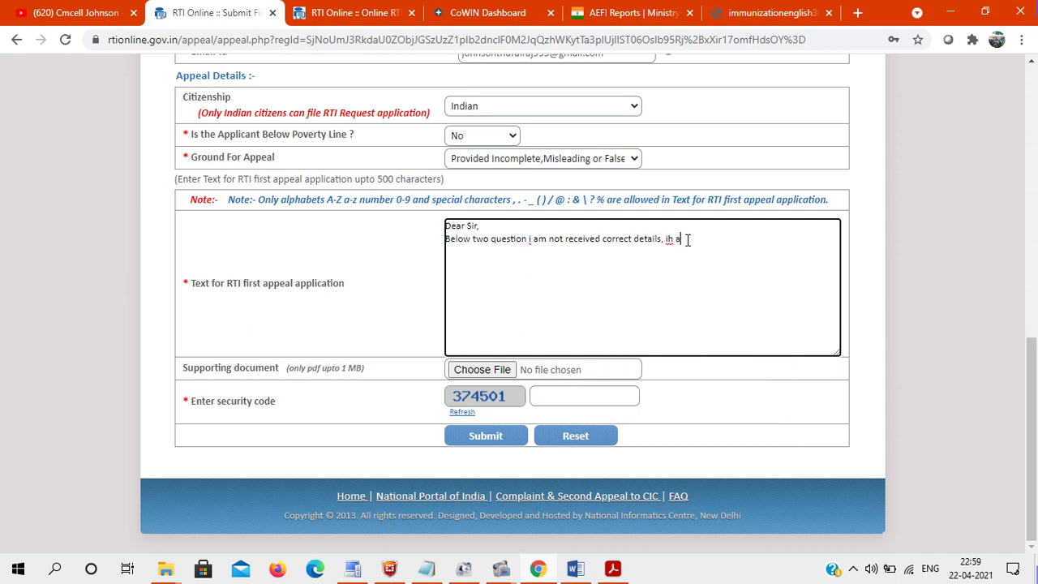
type("e")
key("BackSpace")
left_click(669, 240)
- Add 'in cowin website till date data not available' and paste questions 2 and 3 below it
type("in cowin we")
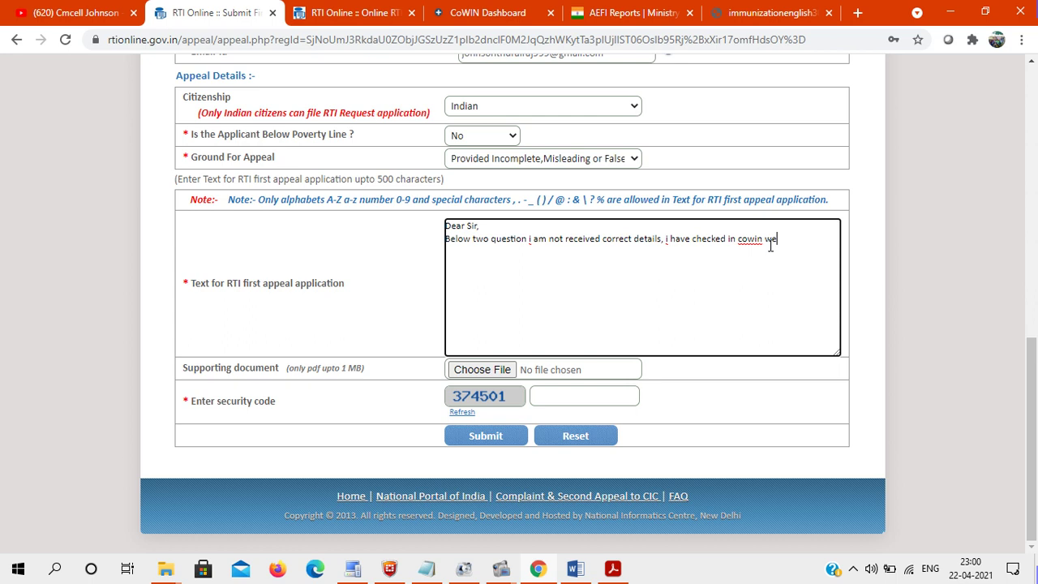
type("bsite till date")
type("data")
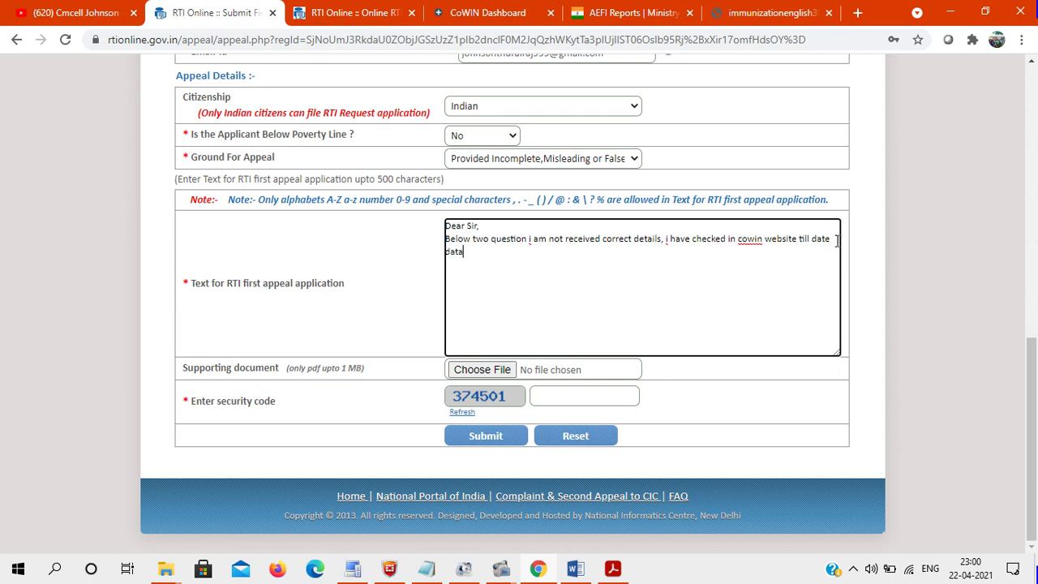
type(" not available")
key("ctrl+v")
left_click(536, 254)
key("Return")
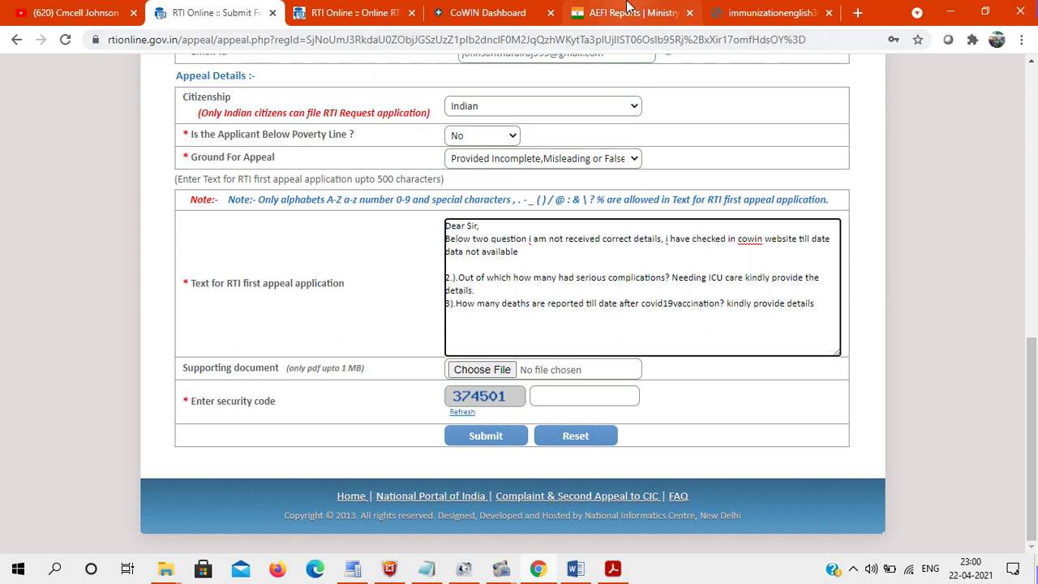
left_click(764, 241)
type("and")
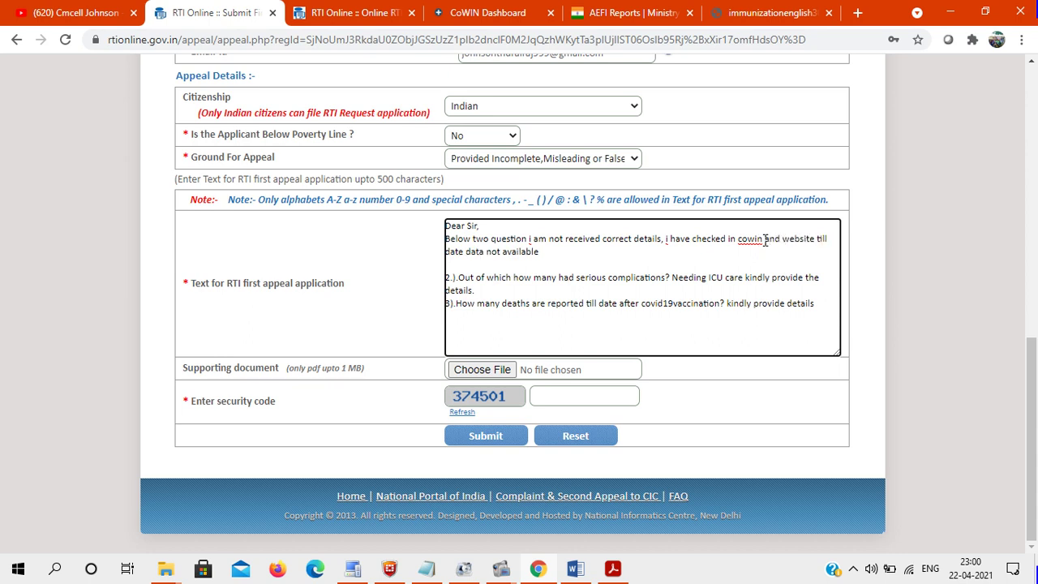
left_click(633, 12)
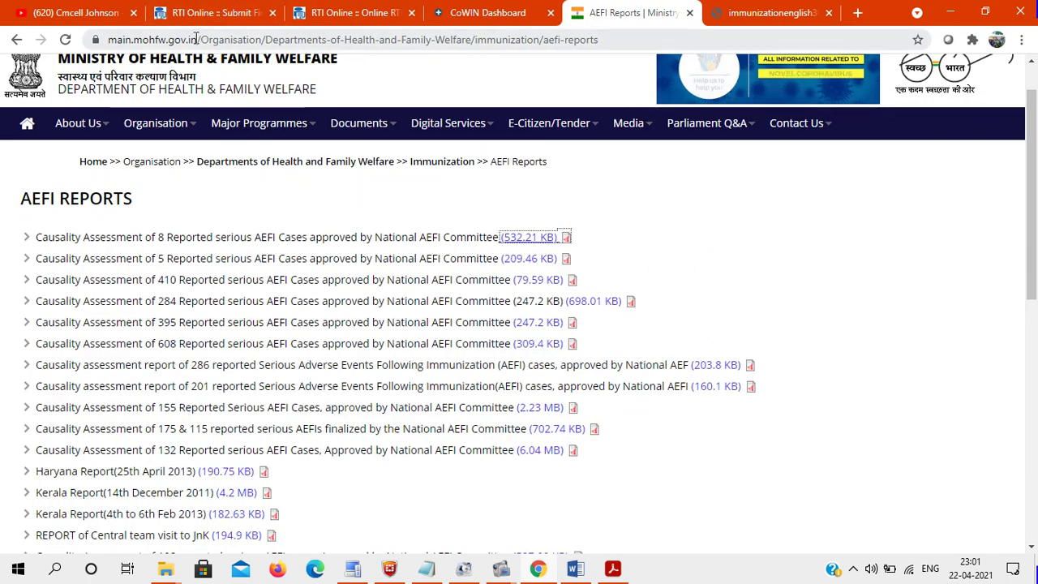
left_click_drag(195, 39, 107, 39)
key("ctrl+c")
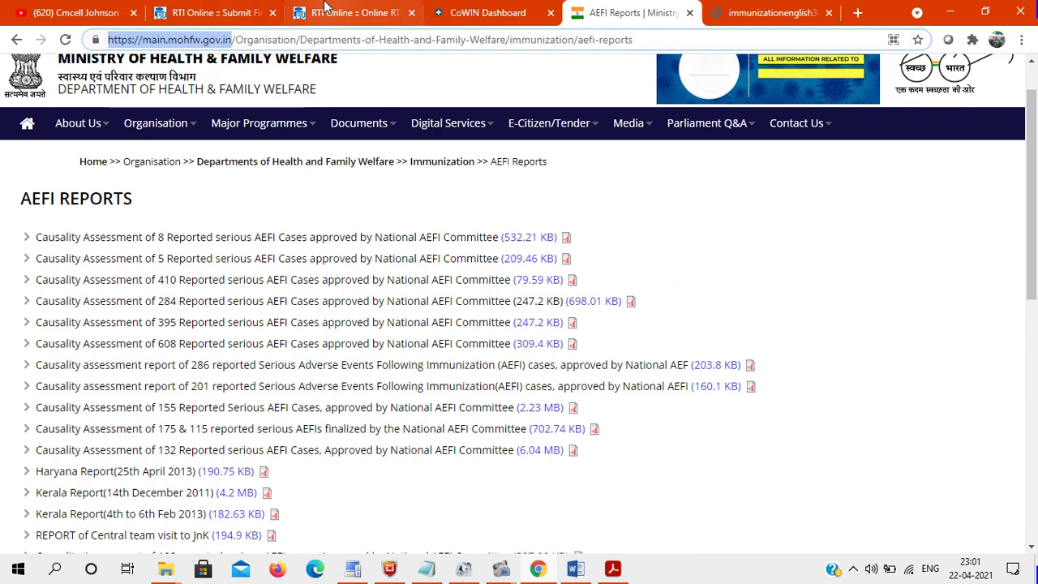
left_click(215, 13)
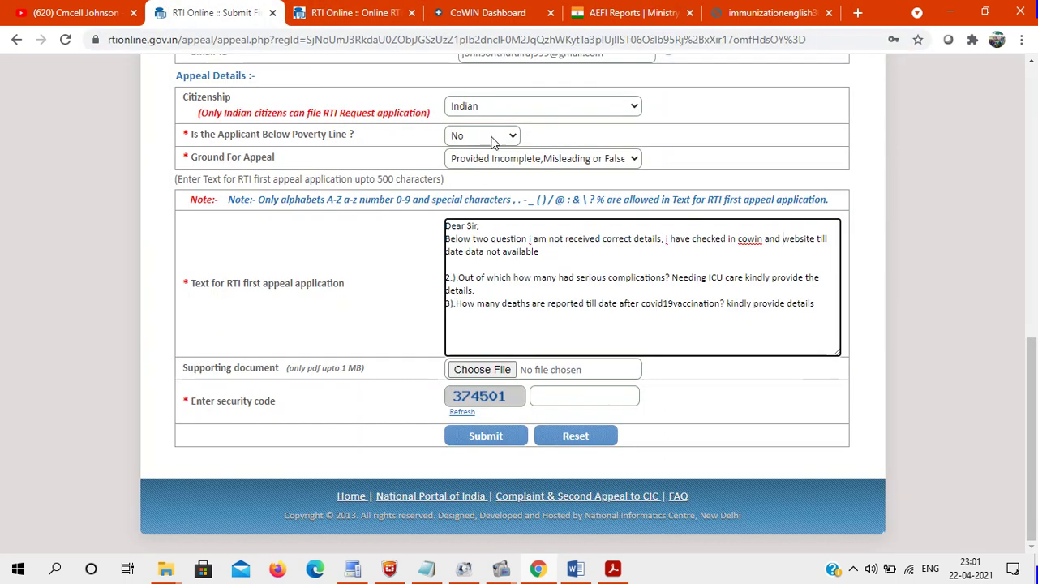
left_click(783, 239)
key("ctrl+v")
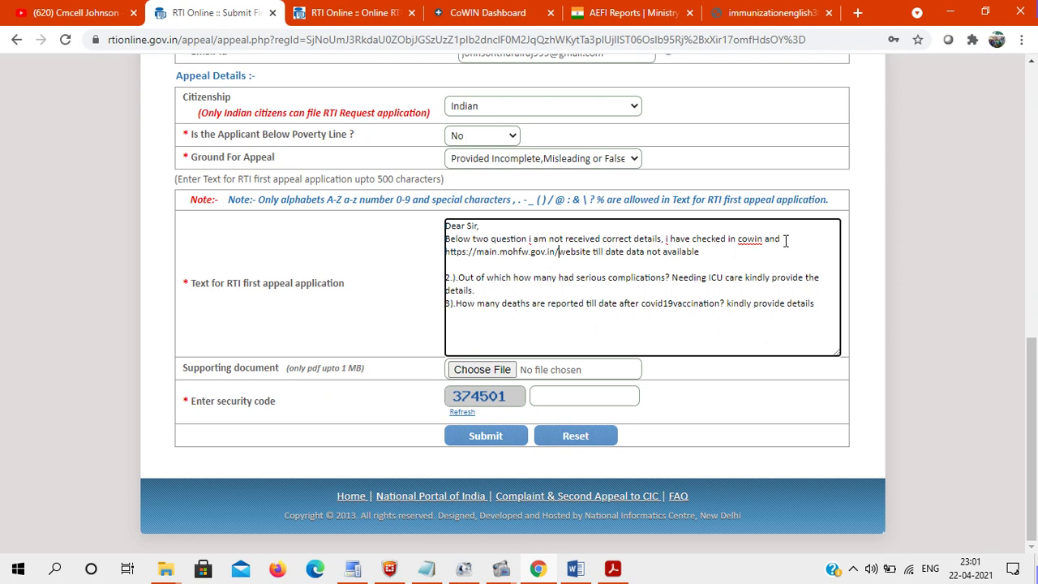
left_click(535, 12)
left_click(235, 39)
key("ctrl+c")
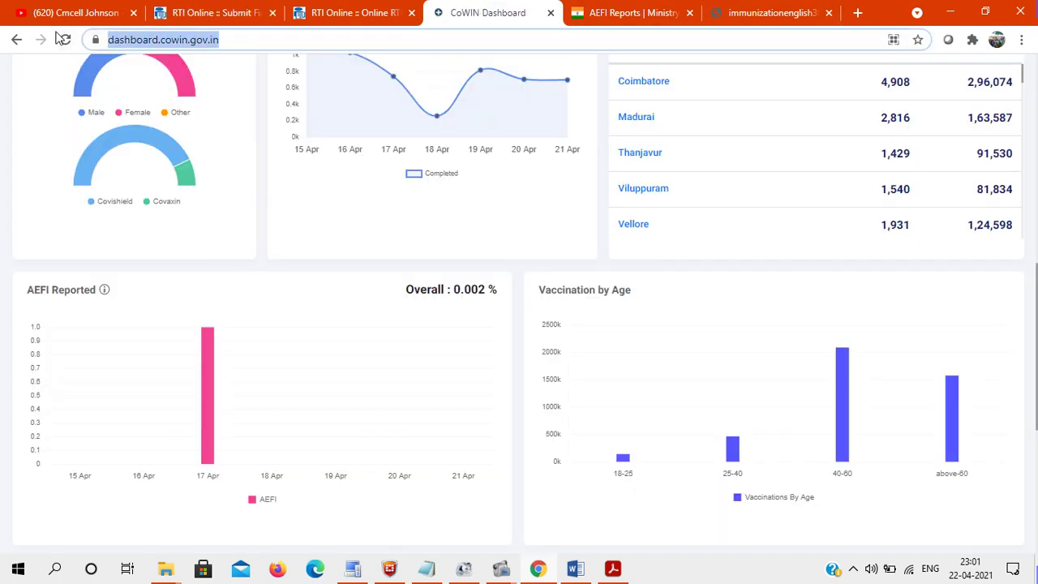
left_click(212, 12)
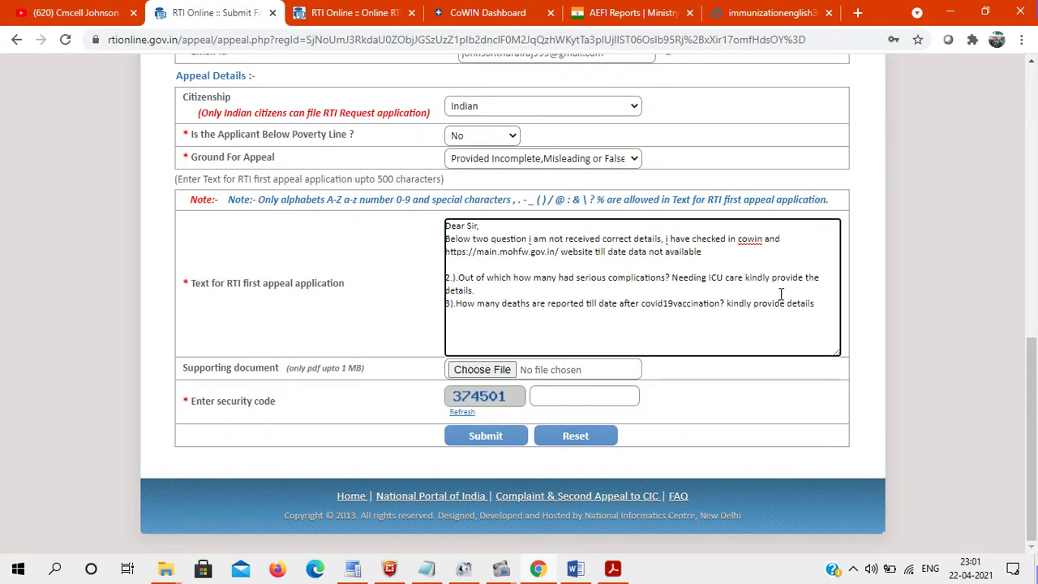
left_click_drag(764, 241, 739, 240)
key("ctrl+v")
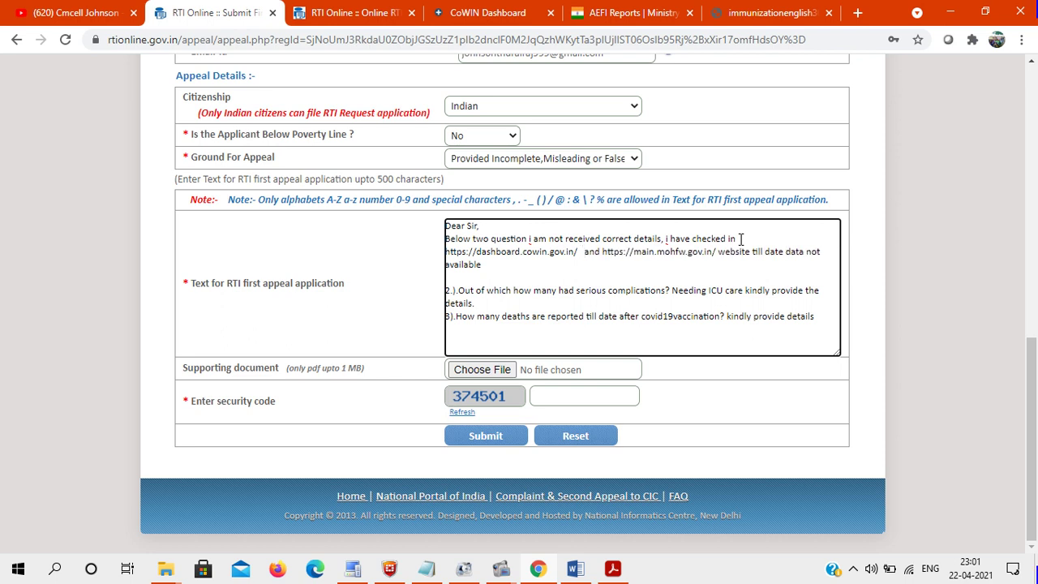
- Put each link on its own line, type 'below two', and select the leftover 'website till date data not available' line
left_click(602, 253)
key("Return")
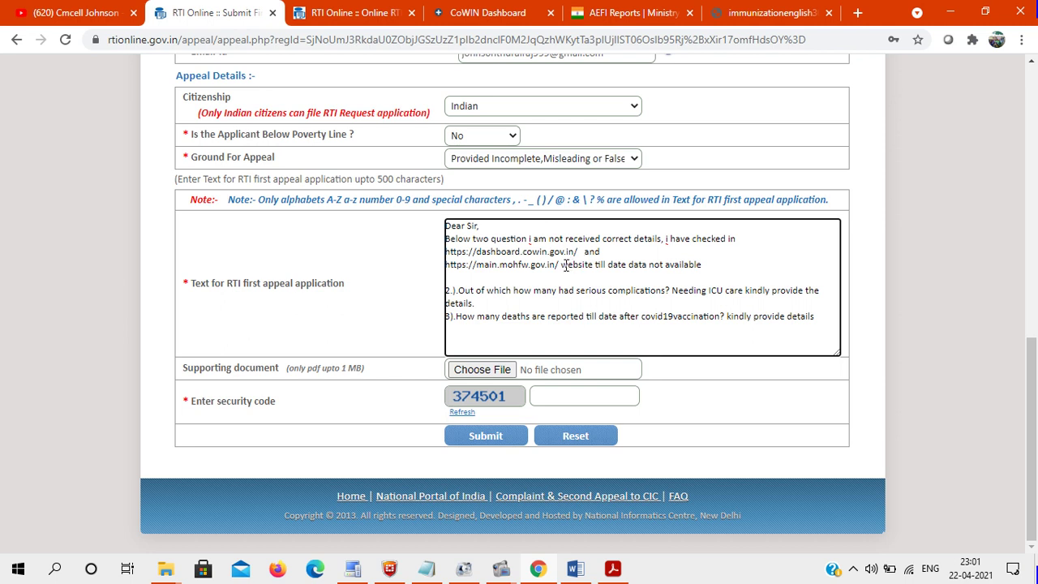
left_click(559, 265)
key("Return")
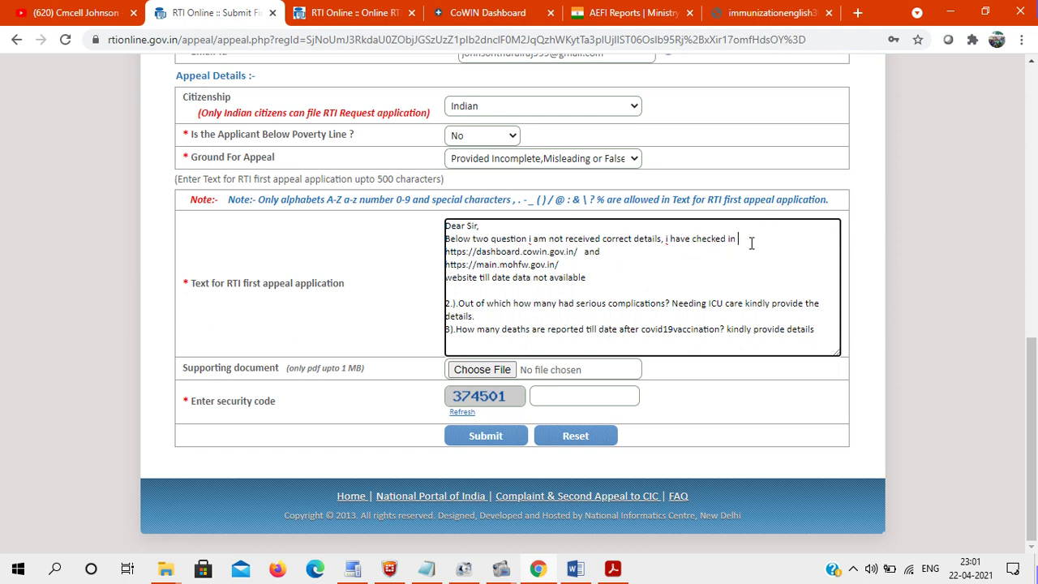
type("below ")
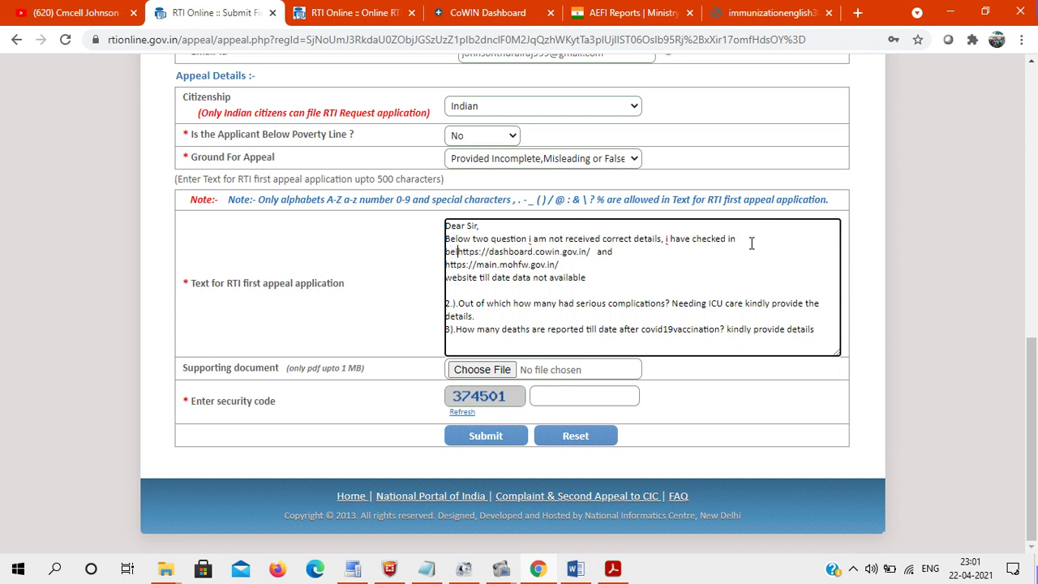
type("two")
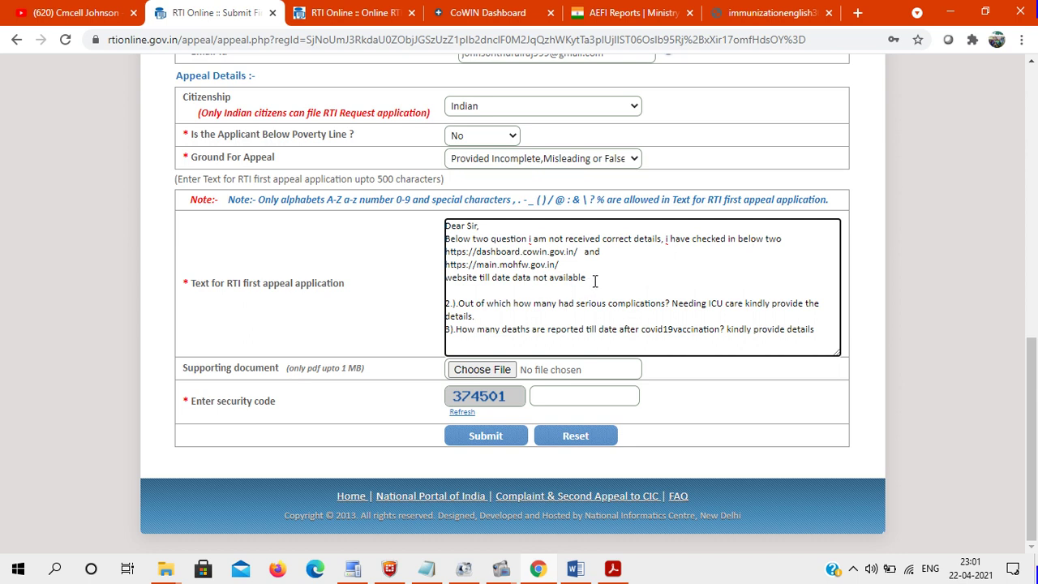
left_click_drag(591, 278, 437, 284)
key("ctrl+c")
- Move 'website till date data not available' after 'below two' and add a line after the last question
key("BackSpace")
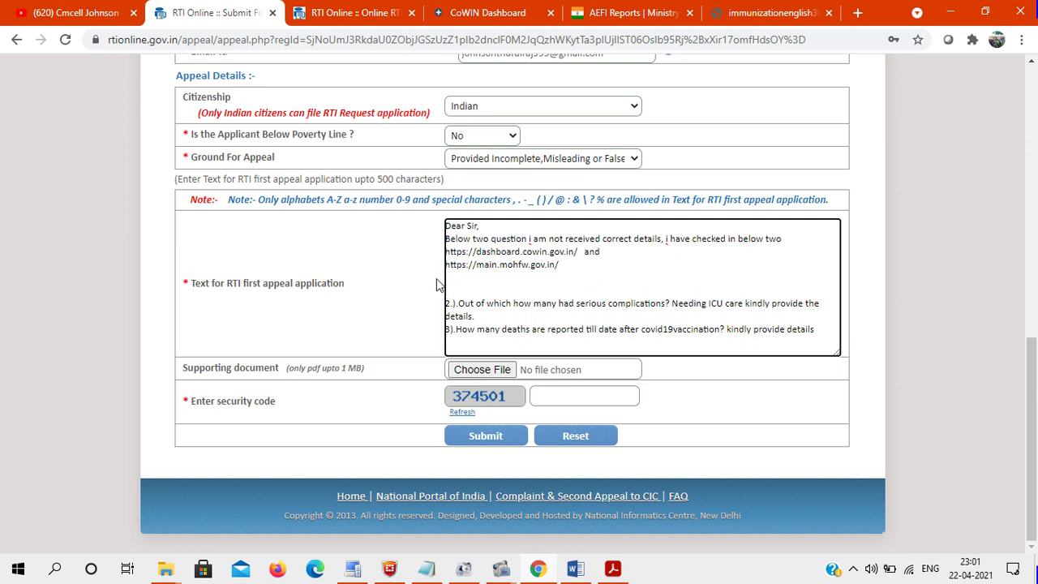
left_click(808, 243)
key("ctrl+v")
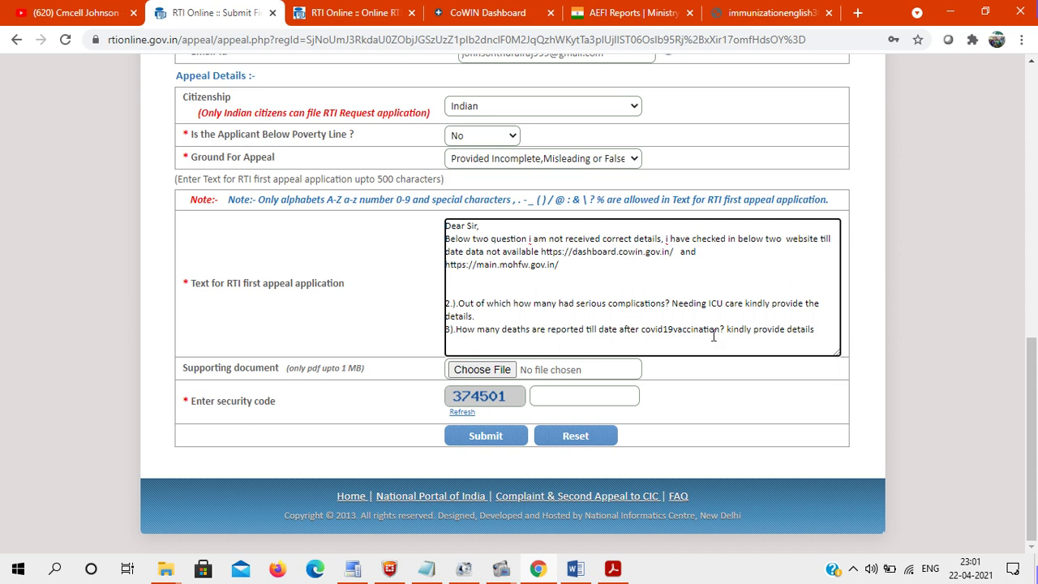
left_click(827, 332)
key("Return")
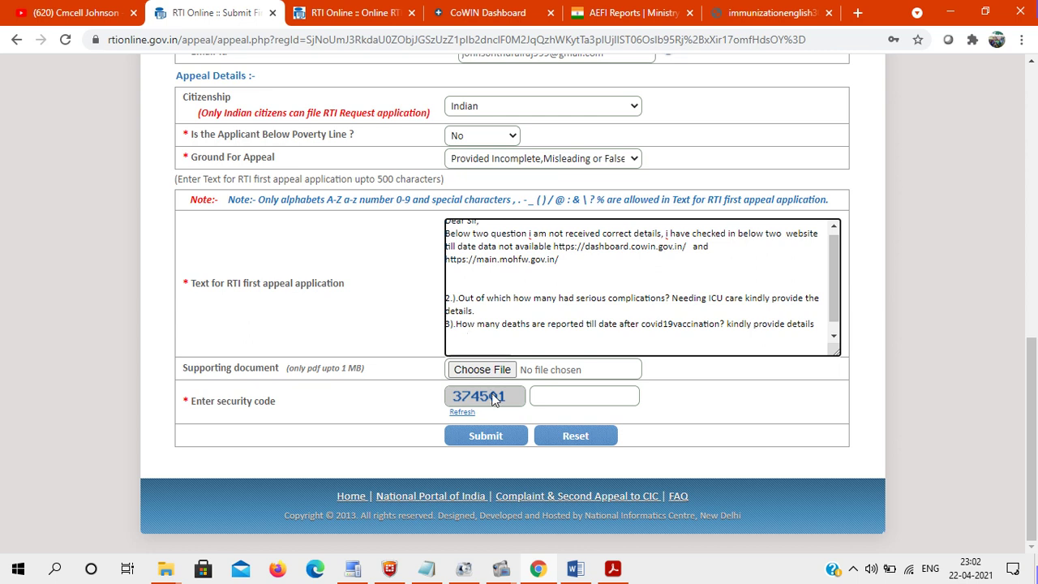
- Attach the RTI Online View Status Form PDF from Downloads as the supporting document
left_click(482, 371)
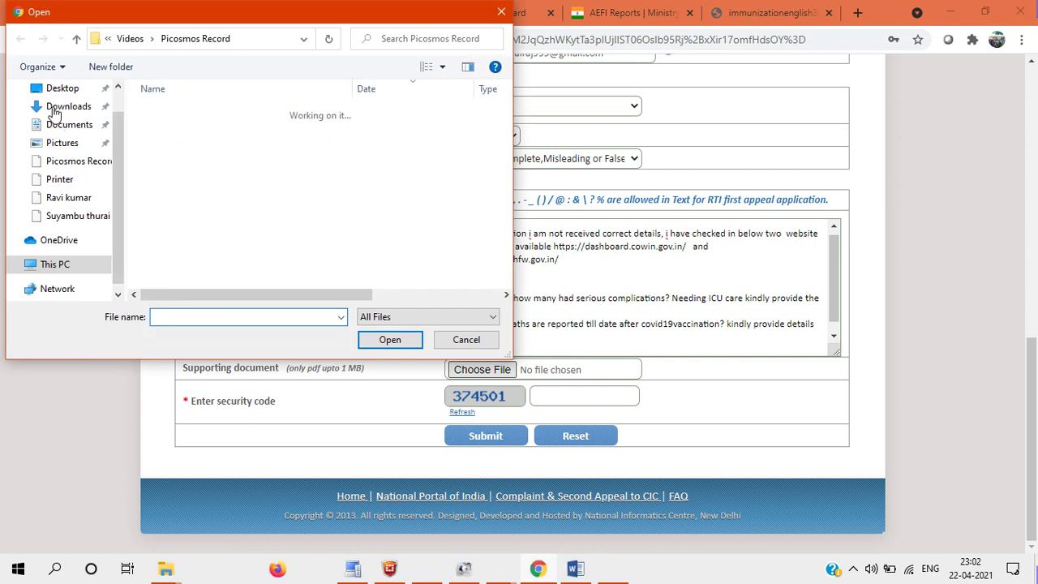
left_click(64, 113)
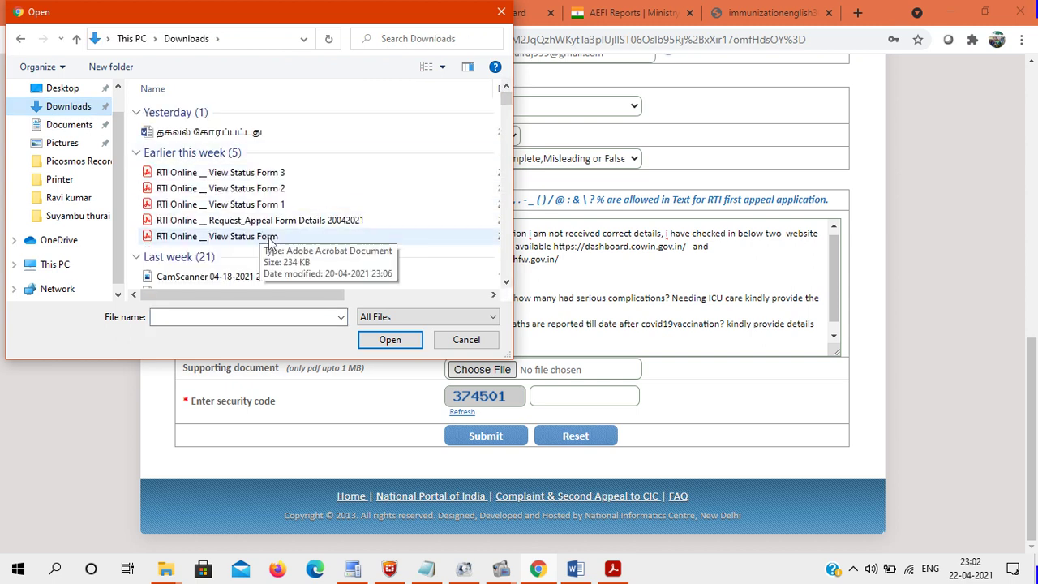
left_click(297, 239)
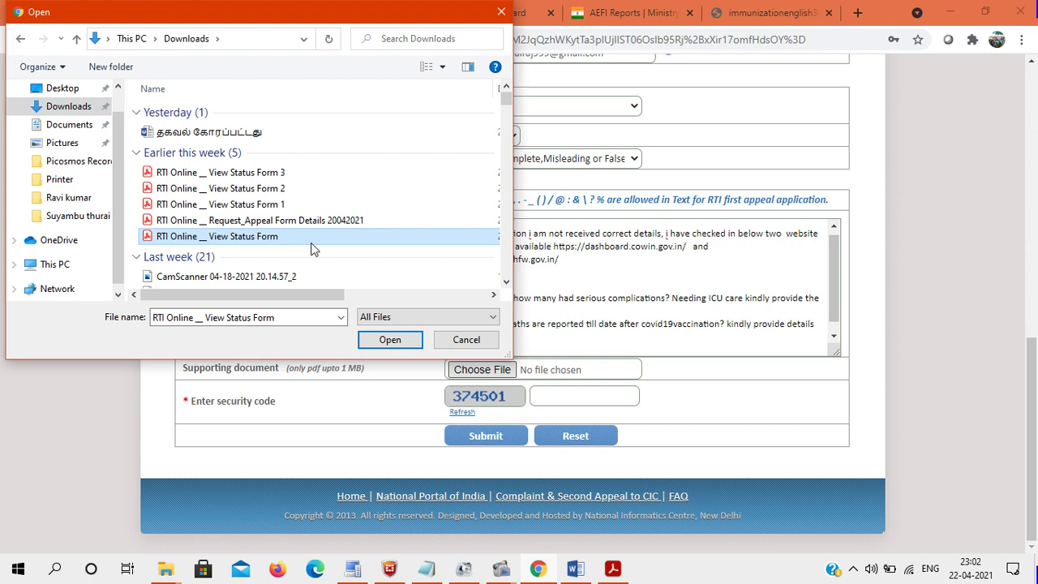
left_click(390, 339)
- Enter security code 374501 and submit the first appeal, confirming the prompt
left_click(568, 394)
type("37450")
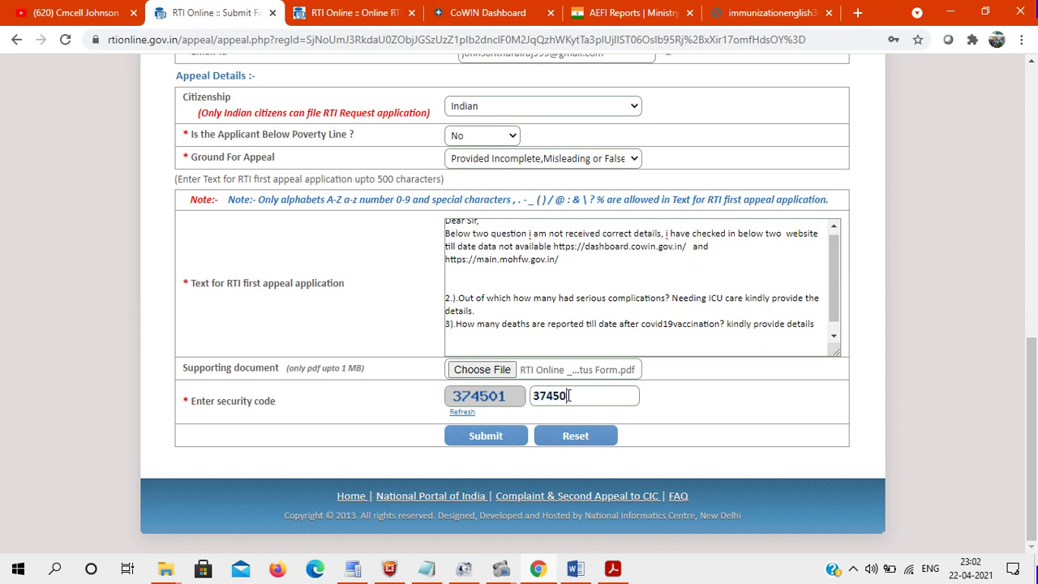
type("1")
left_click(483, 436)
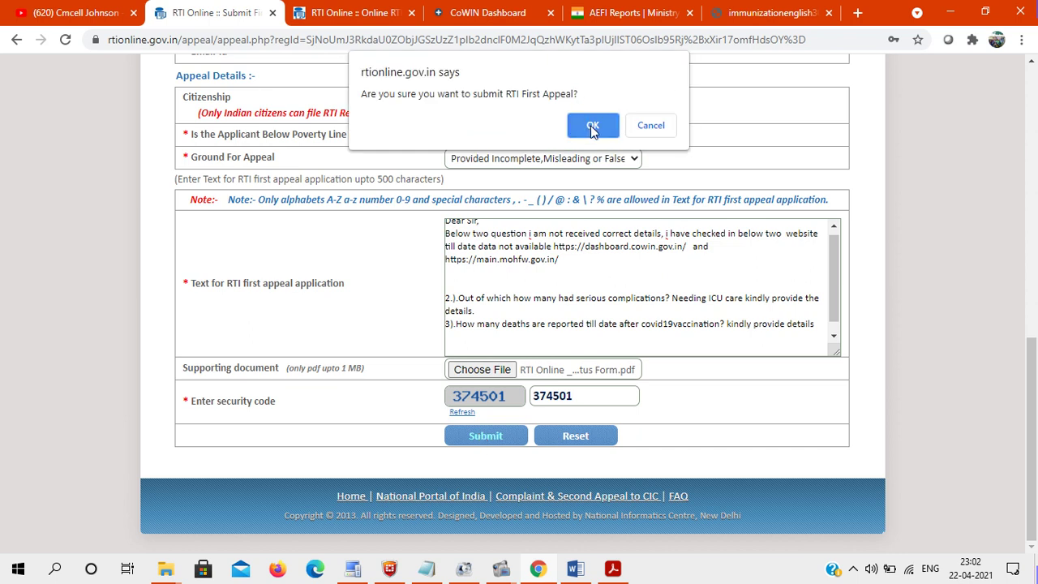
left_click(592, 127)
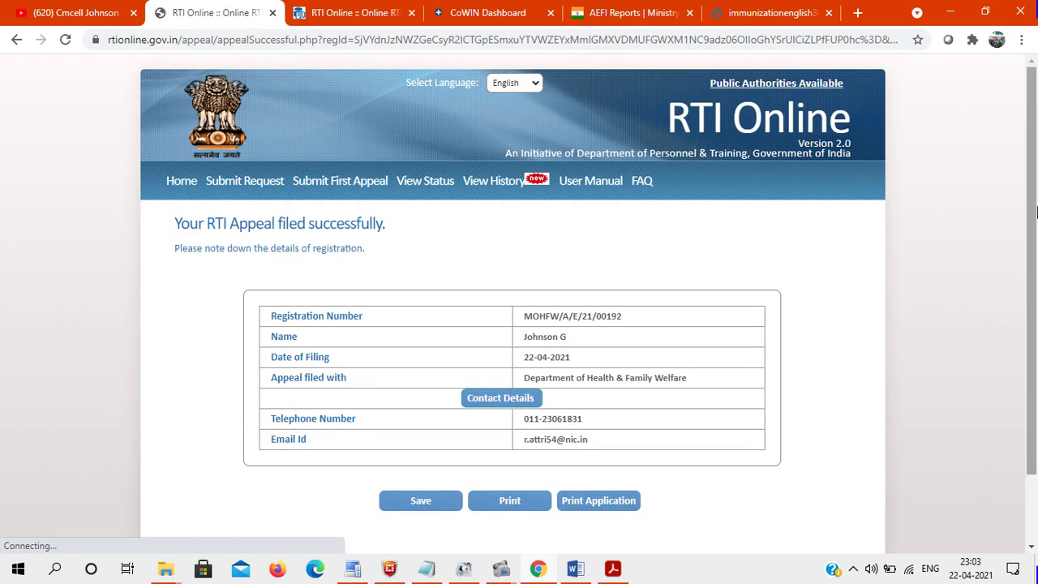
- Review the 'Your RTI Appeal filed successfully' registration details, then go to the YouTube playlists page
left_click_drag(1034, 212, 1034, 253)
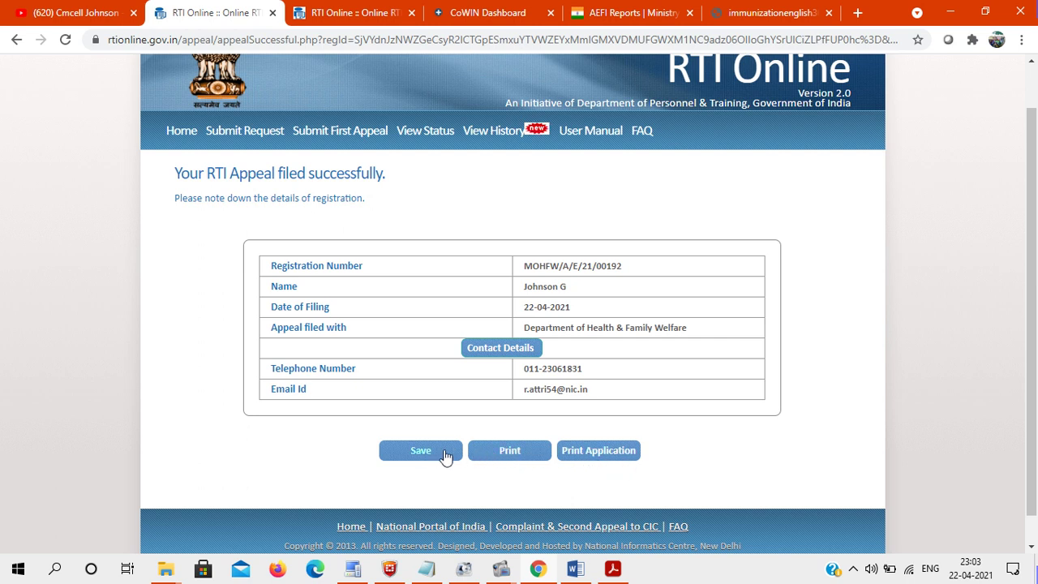
left_click(114, 10)
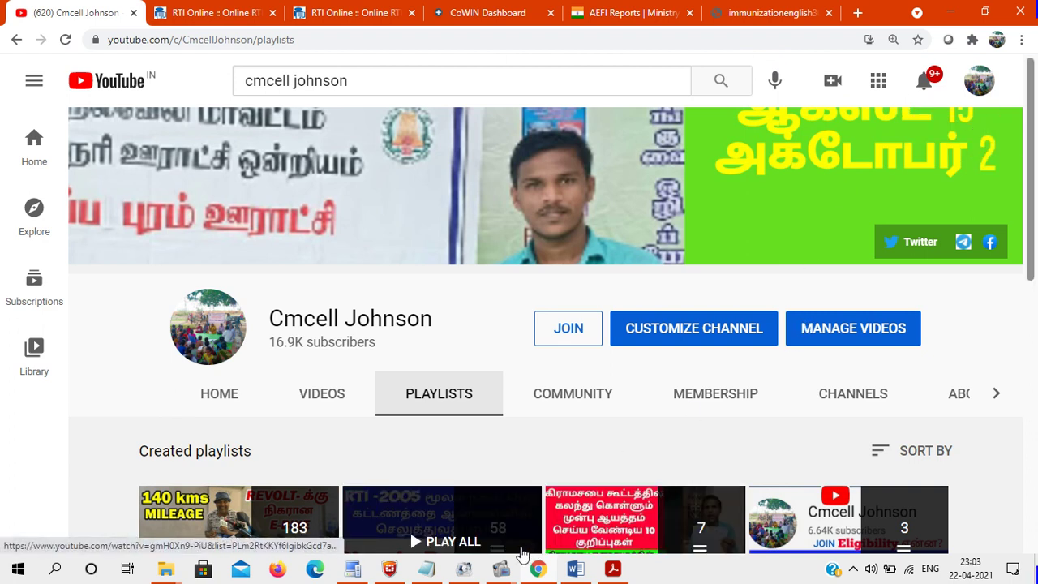
mouse_move(502, 570)
left_click(456, 519)
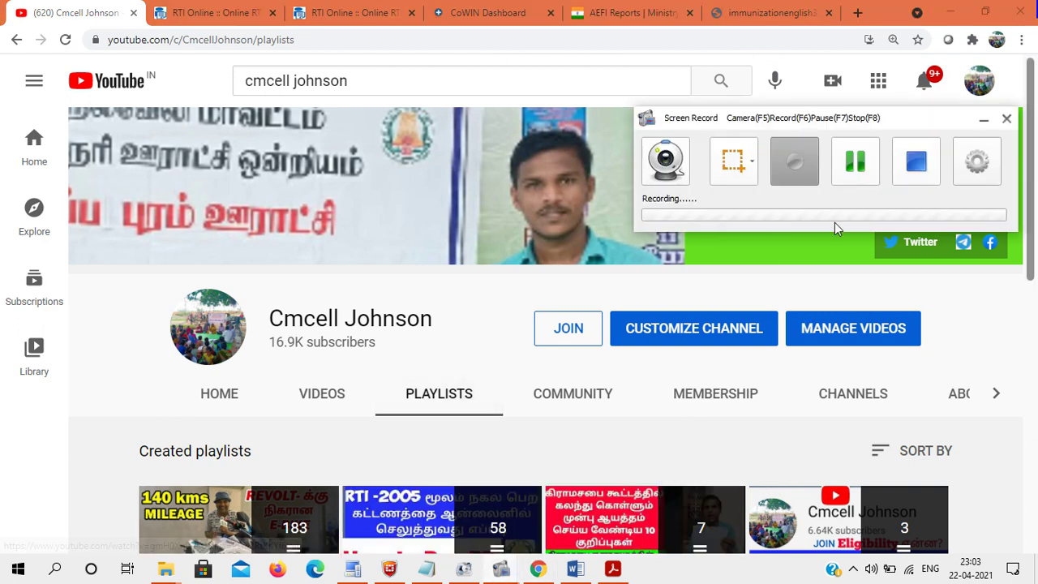